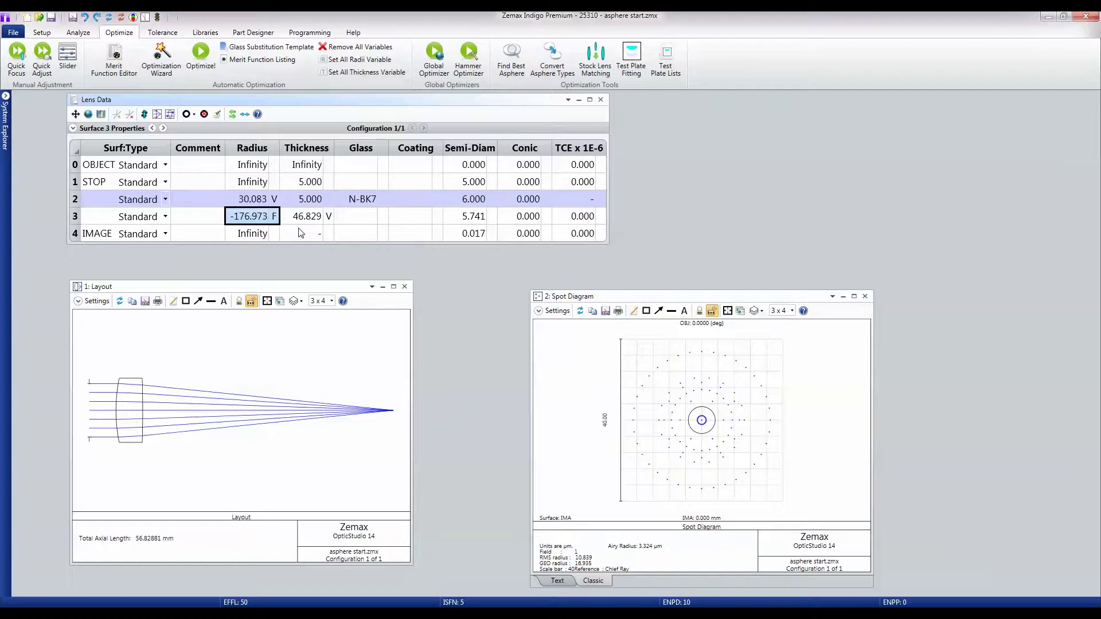
Run Find Best Asphere on surfaces 2 through 3 with the 4th order asphere type
left_click(507, 74)
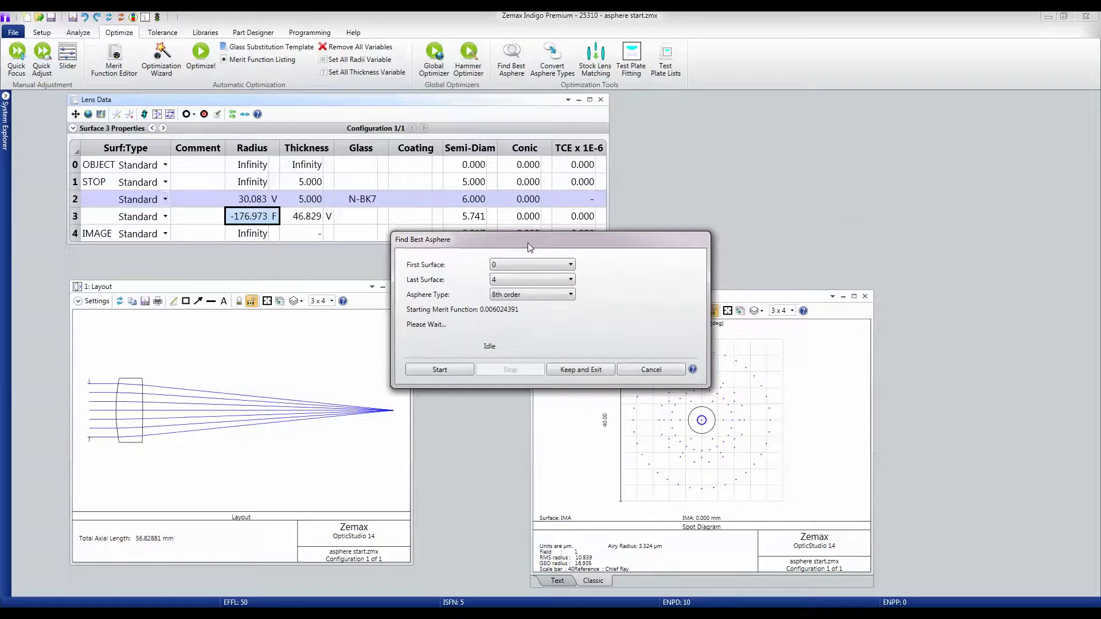
left_click_drag(530, 245, 774, 131)
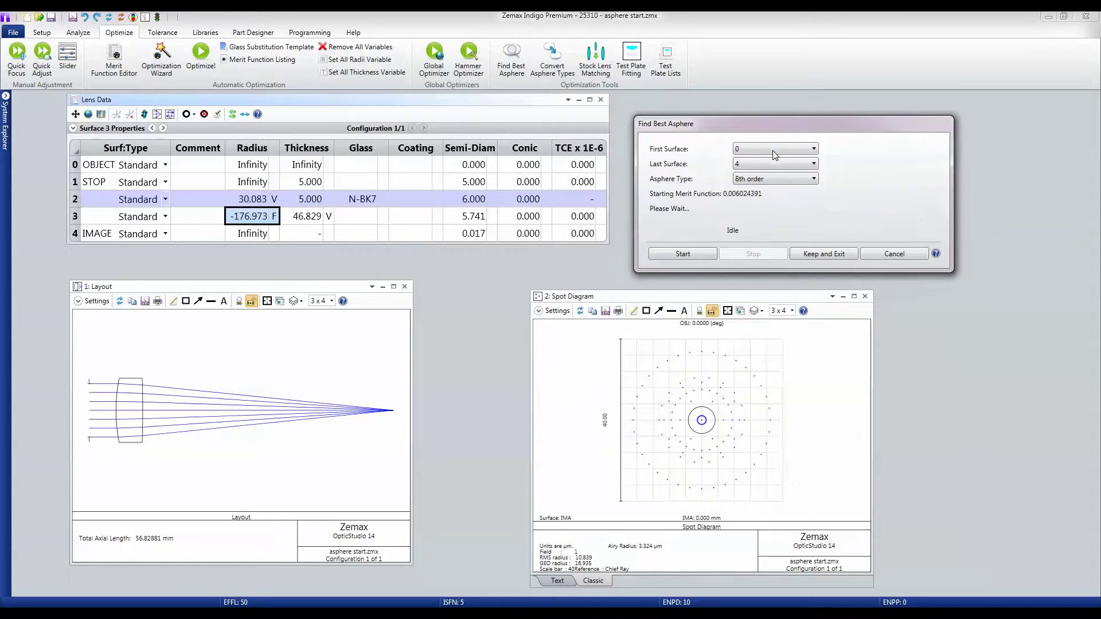
left_click(773, 150)
left_click(766, 173)
left_click(759, 164)
left_click(749, 205)
left_click(750, 181)
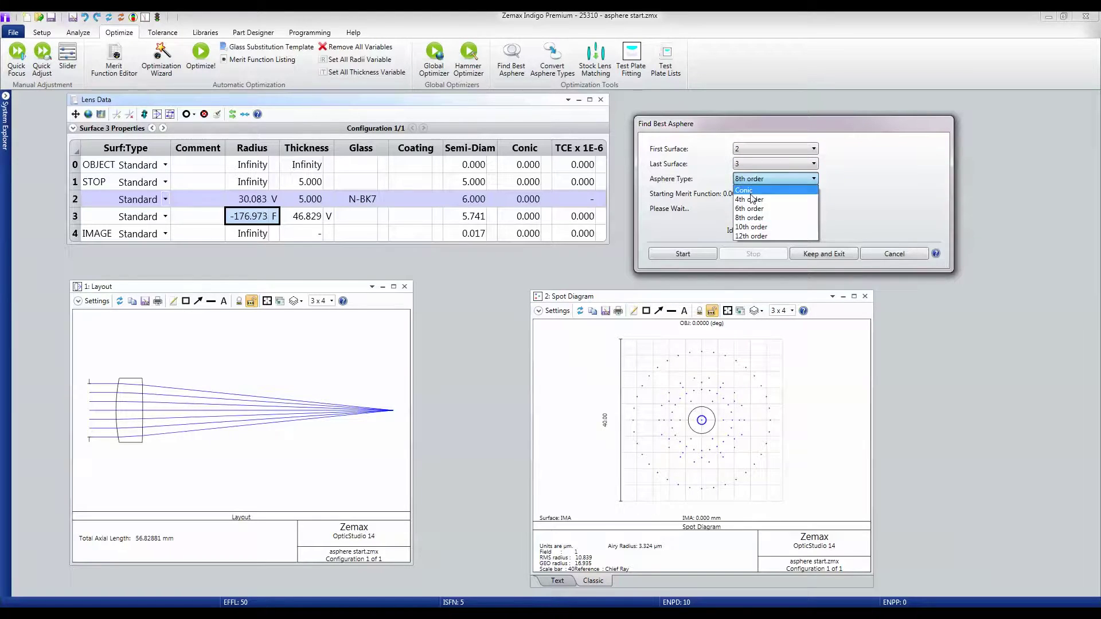
left_click(751, 199)
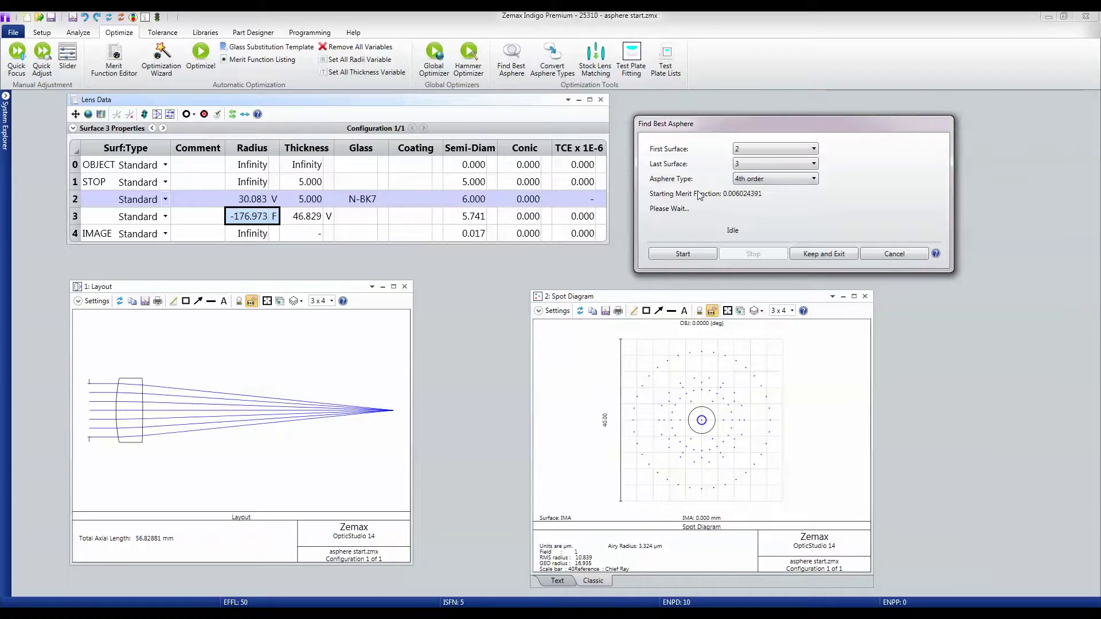
left_click(689, 253)
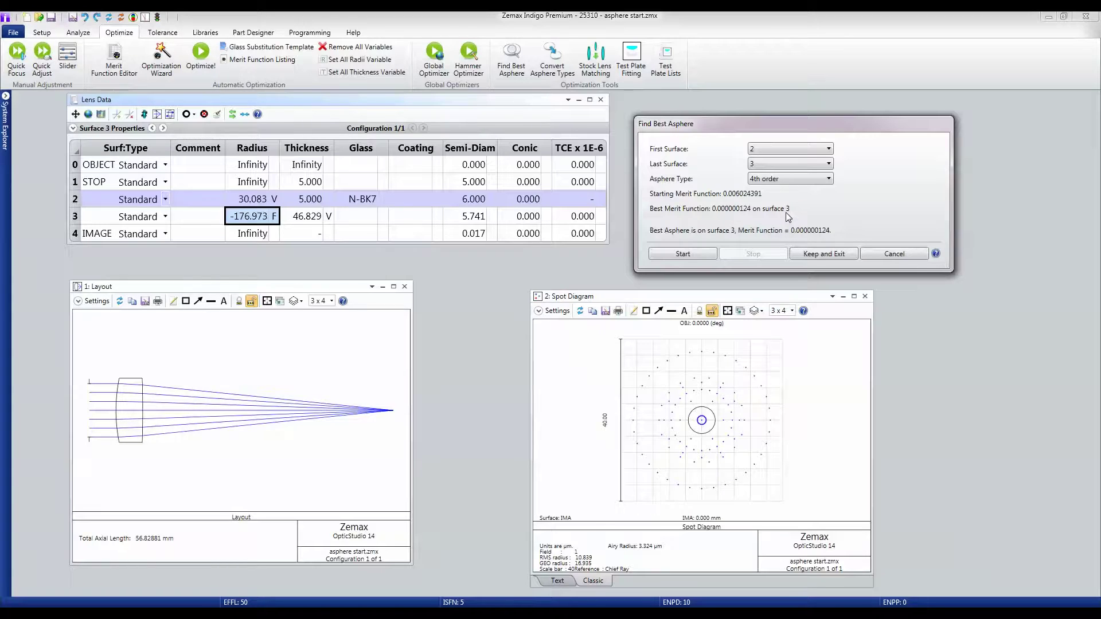
Rerun the best asphere search with the 6th order asphere type
left_click(763, 180)
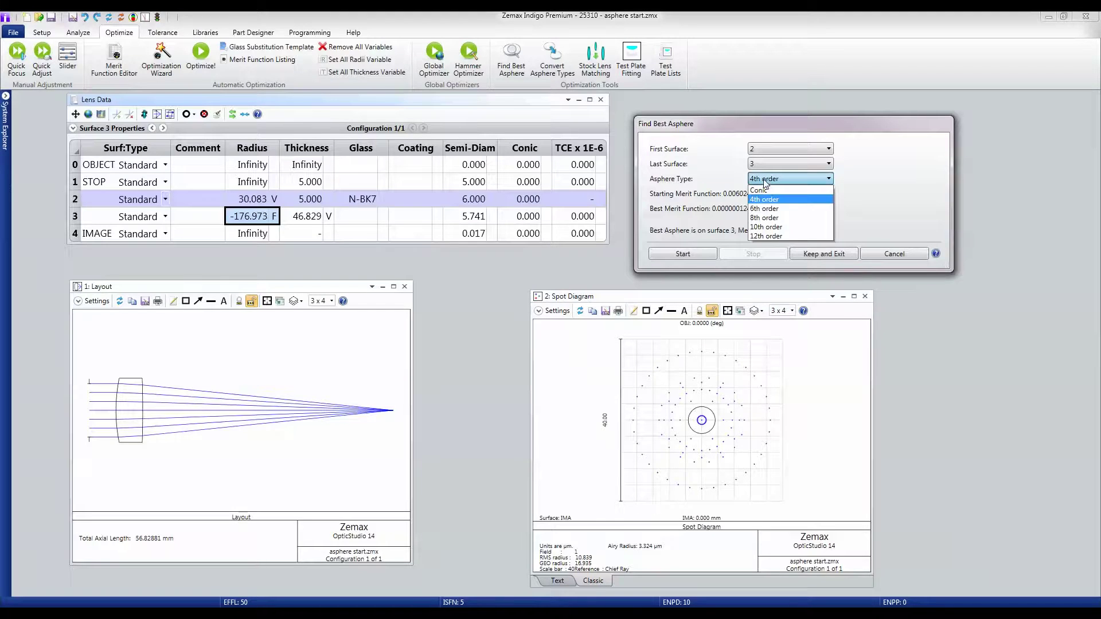
left_click(769, 209)
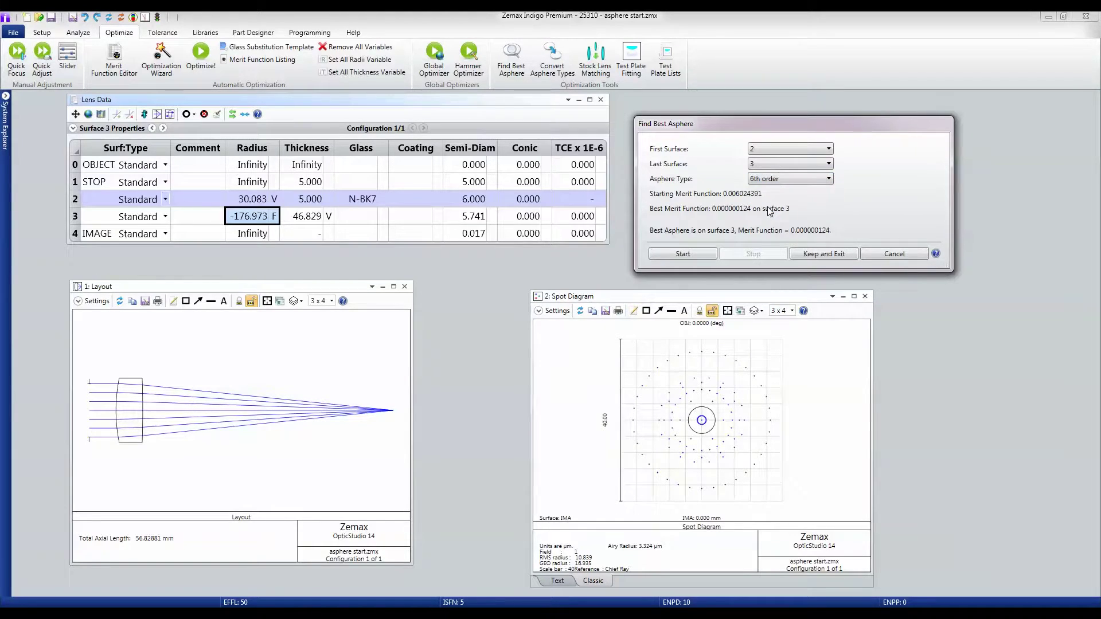
left_click(691, 253)
Repeat the best asphere search with the 4th order type and keep the resulting design
left_click(776, 179)
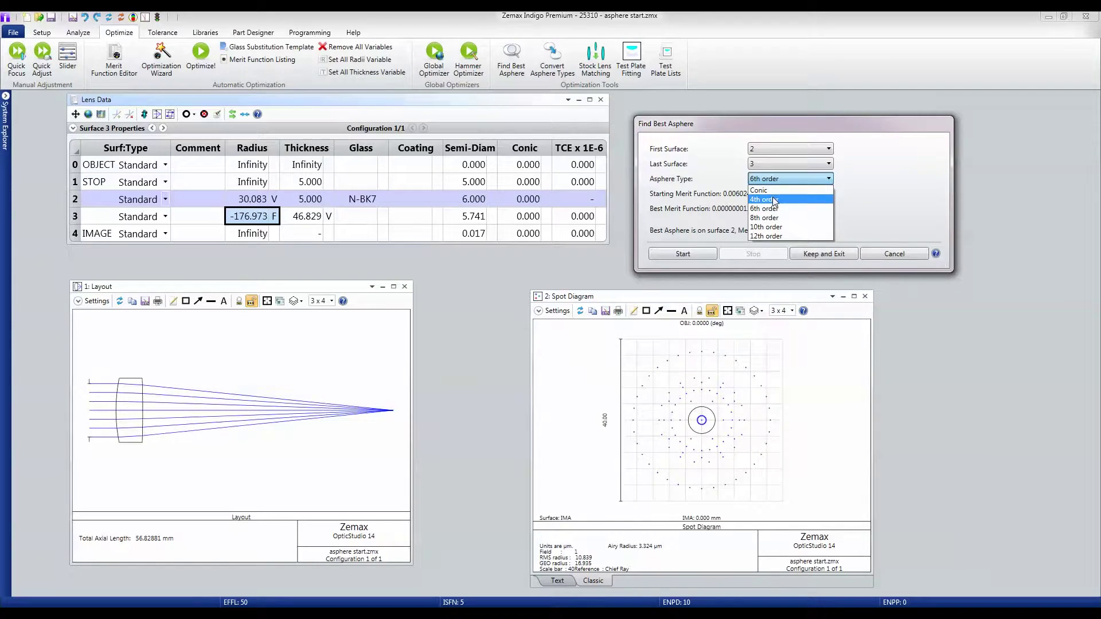
left_click(774, 200)
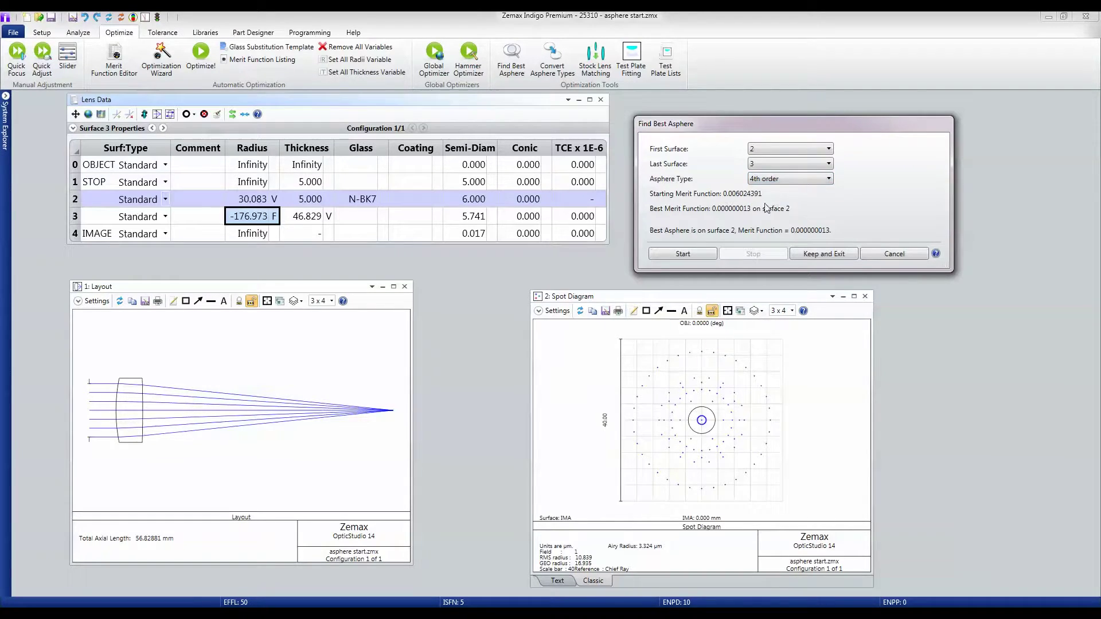
left_click(703, 253)
left_click(821, 253)
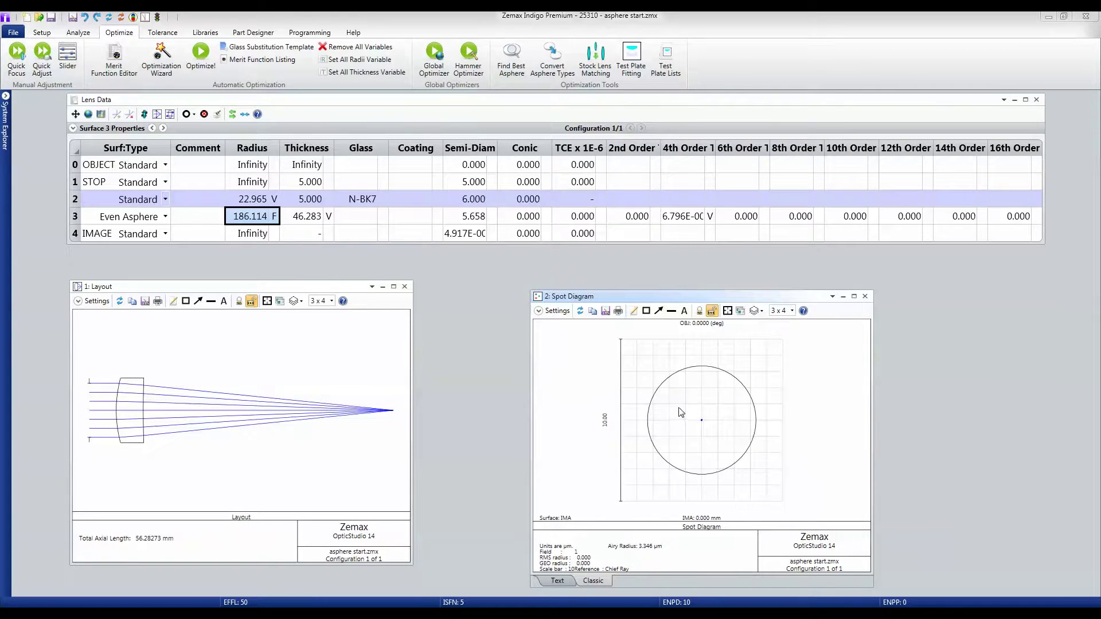
Check the design's optical path difference in an Optical Path aberration plot, and close the plot
left_click(78, 33)
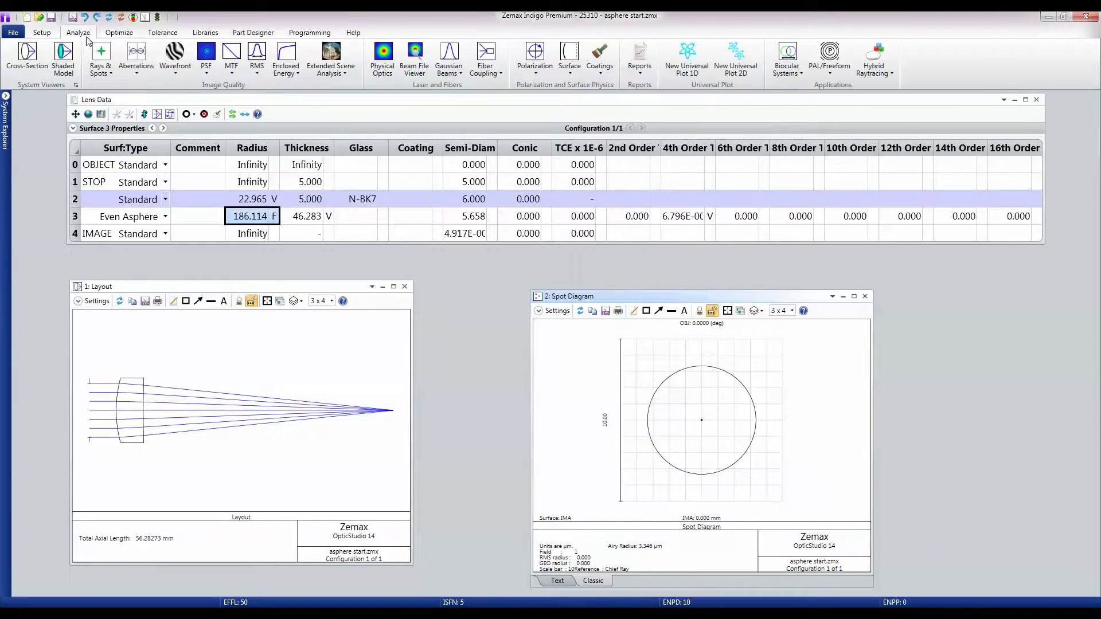
left_click(140, 72)
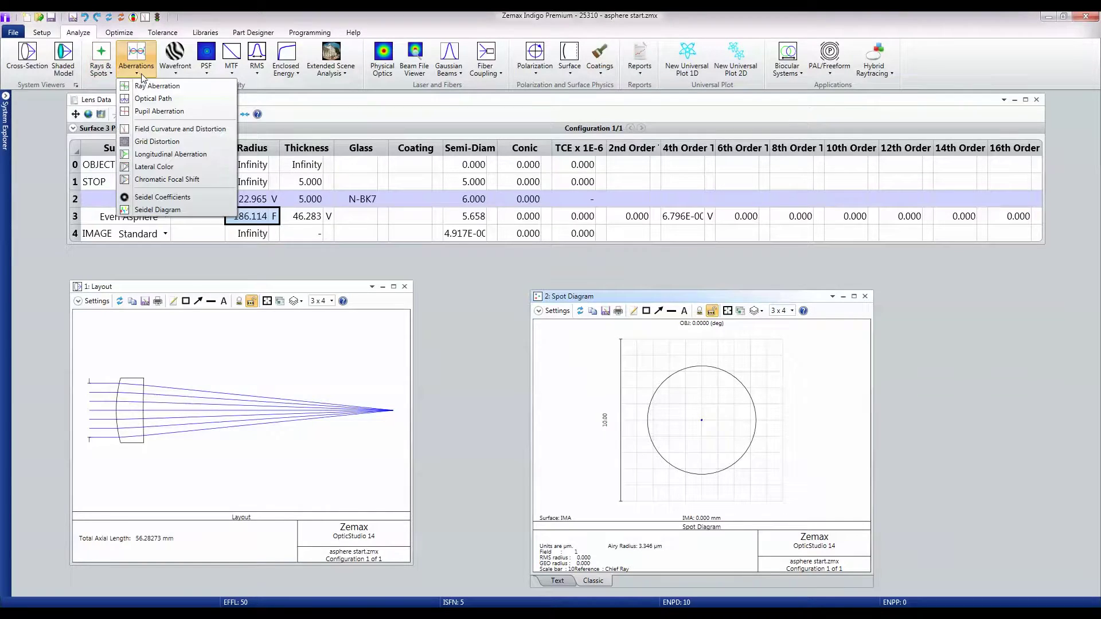
left_click(157, 99)
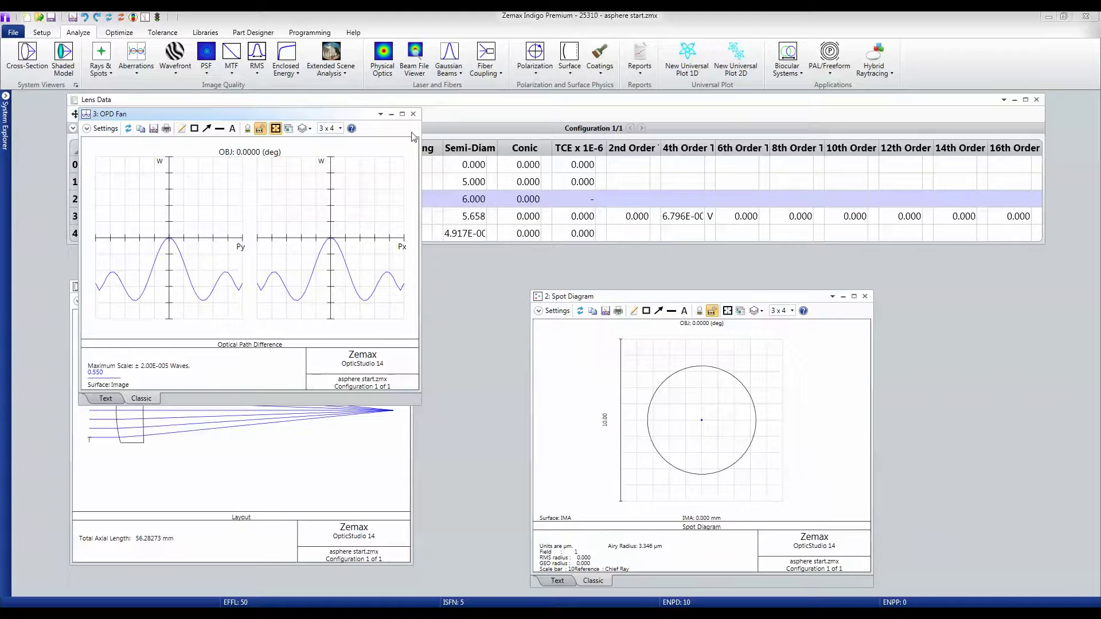
left_click(413, 113)
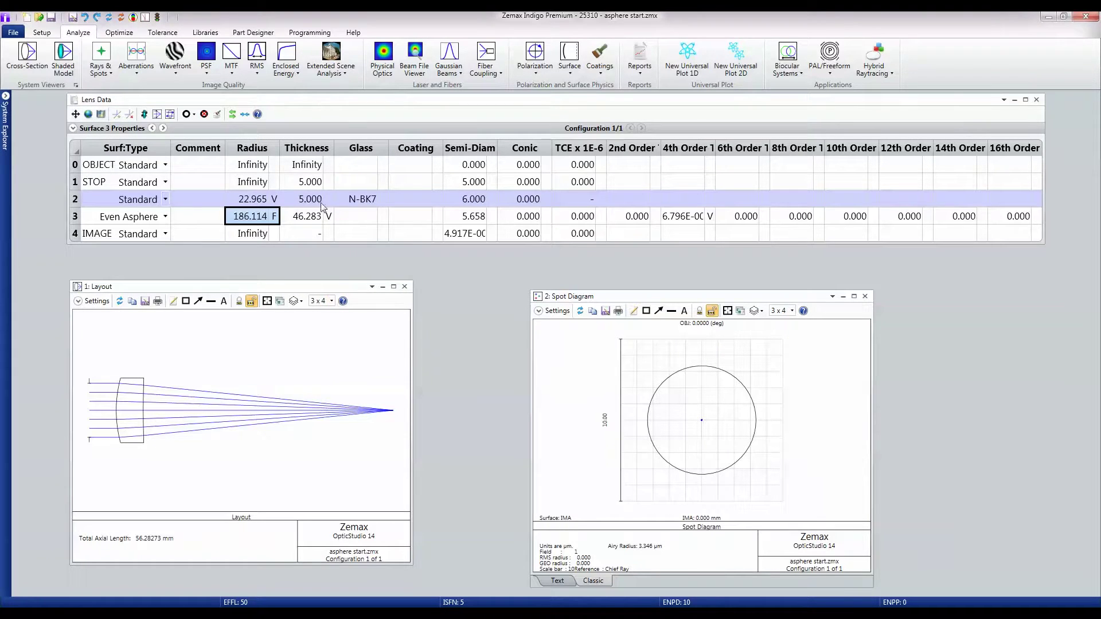
Go to surface 3's 4th Order Term in the lens data and widen its column to fit the full coefficient
left_click(308, 218)
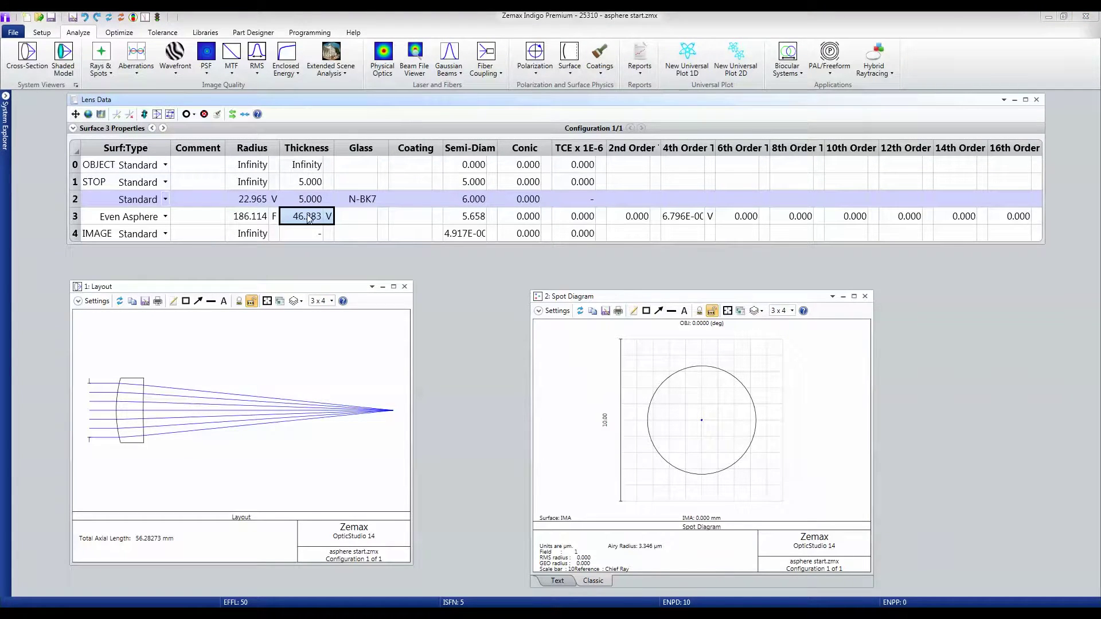
key("Right")
key("Right")
key("Right")
key("Right")
key("Right")
key("Right")
key("Right")
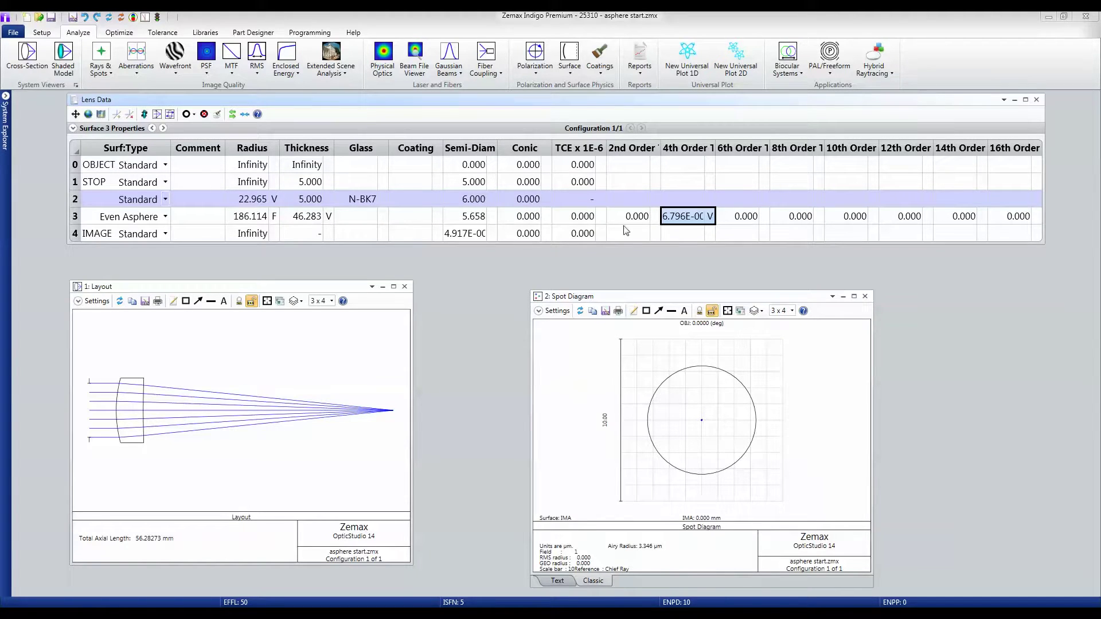
left_click_drag(715, 148, 768, 148)
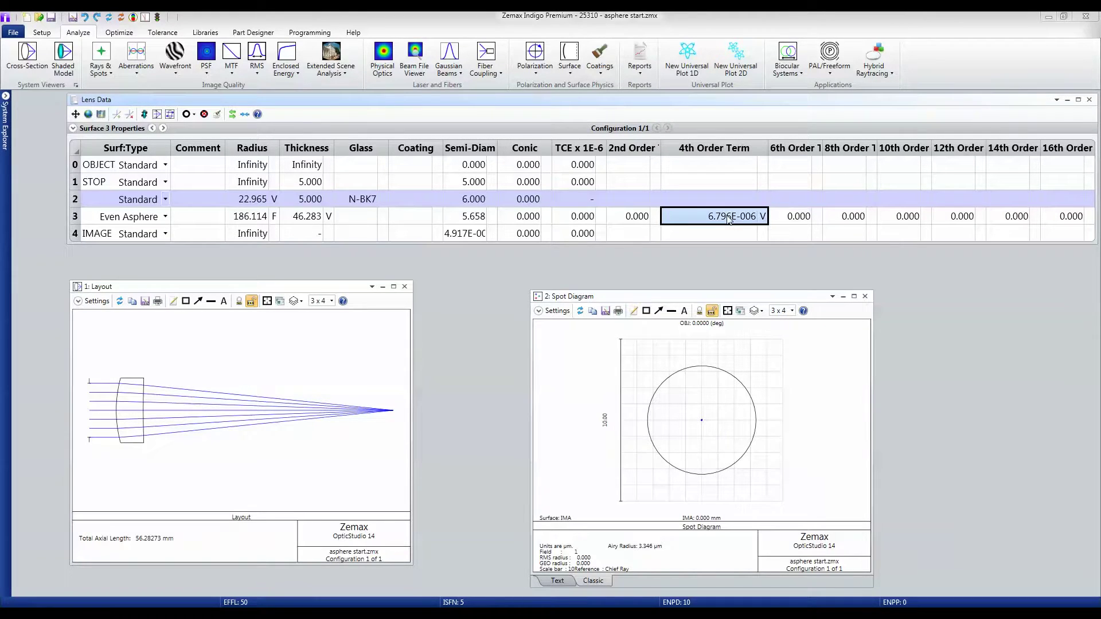
Hide the 6th through 16th order term columns and narrow the Lens Data window to fit the remaining ones
left_click_drag(797, 216, 1091, 215)
right_click(1028, 217)
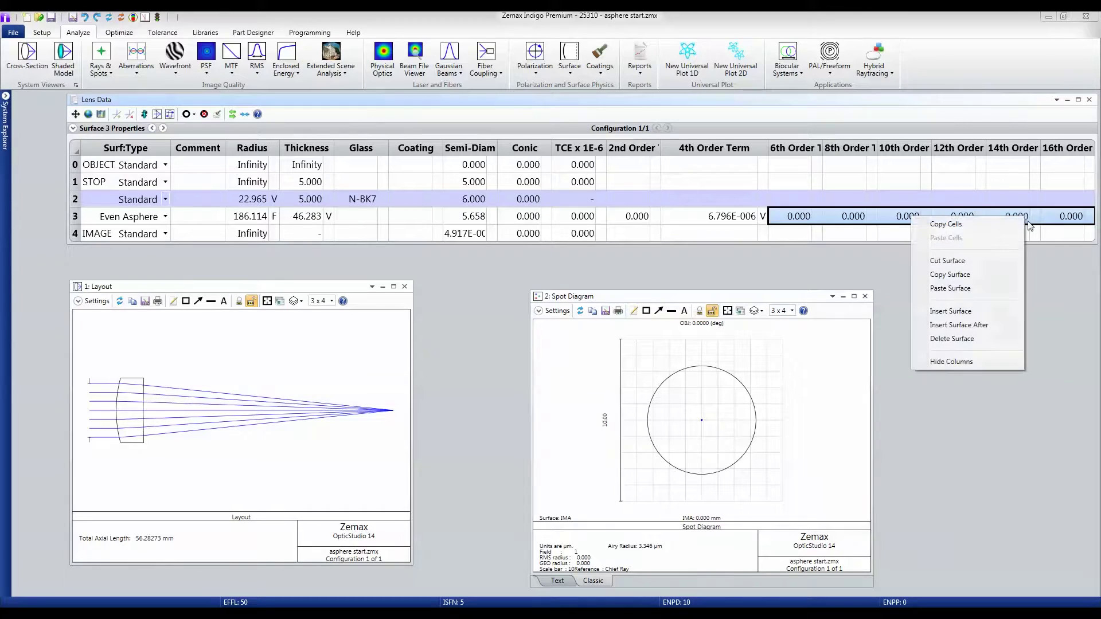
left_click(975, 361)
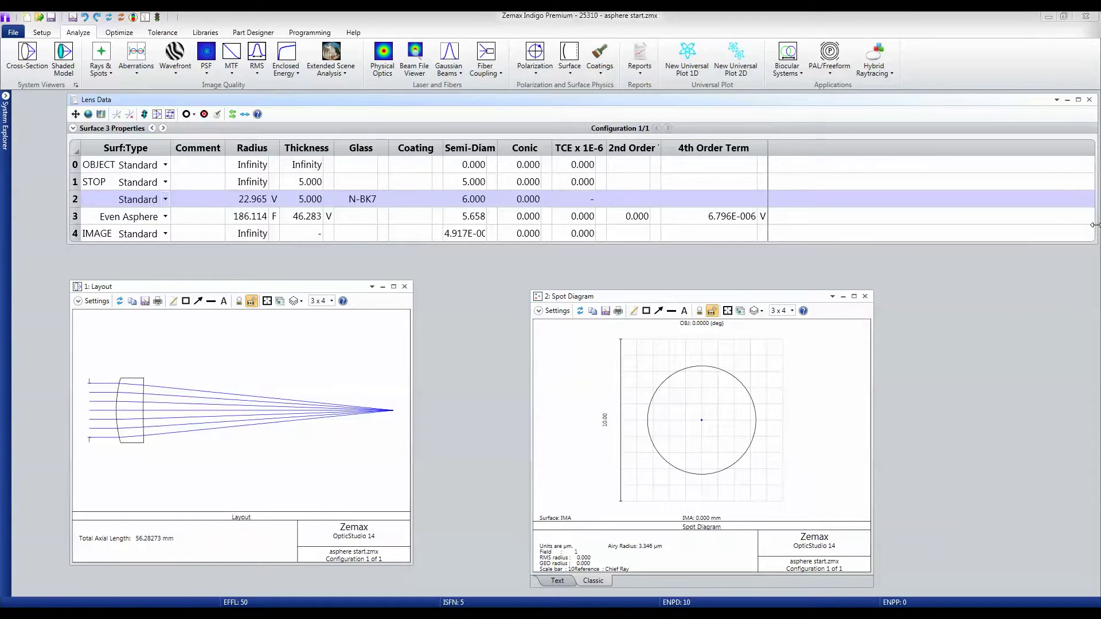
left_click_drag(1094, 225, 802, 233)
Hide the 2nd order term column and select surface 3's 4th Order Term cell
left_click(635, 216)
right_click(637, 216)
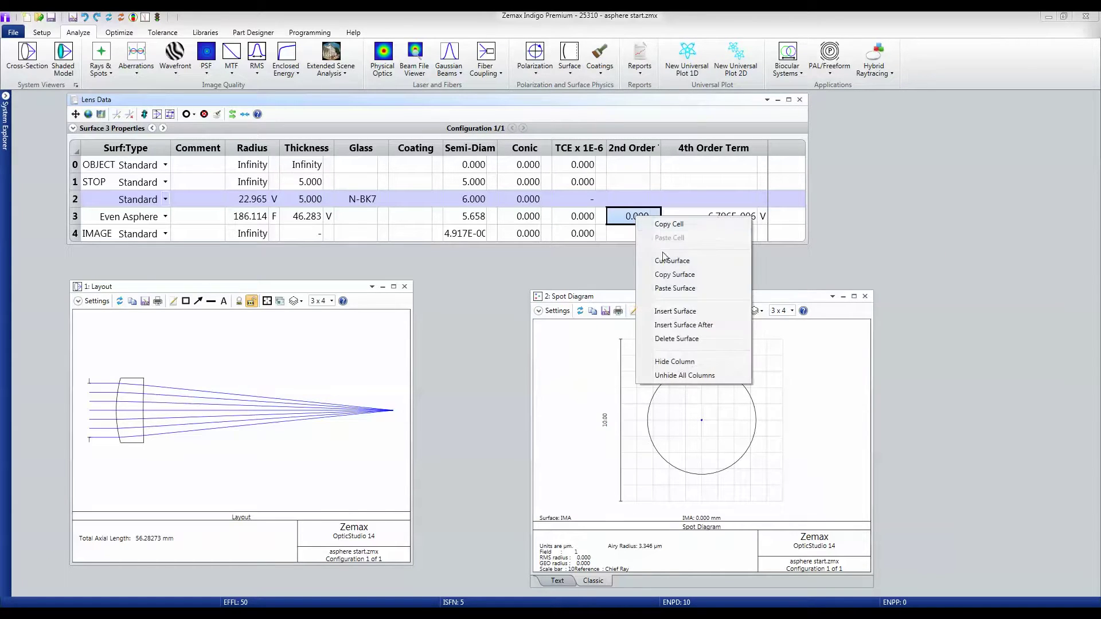
left_click(680, 362)
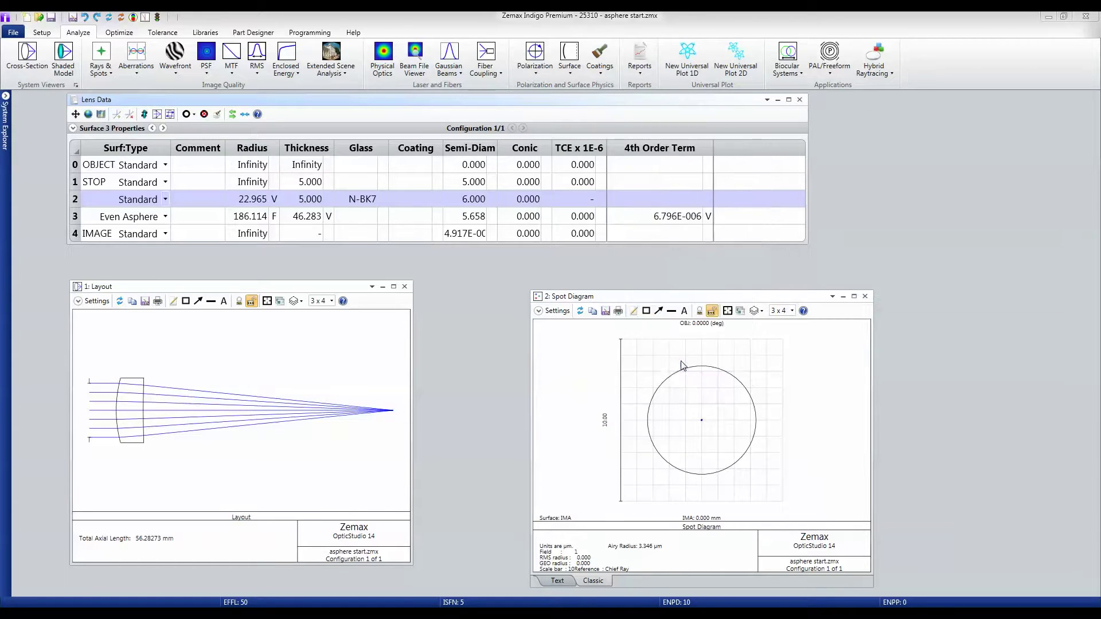
left_click(669, 223)
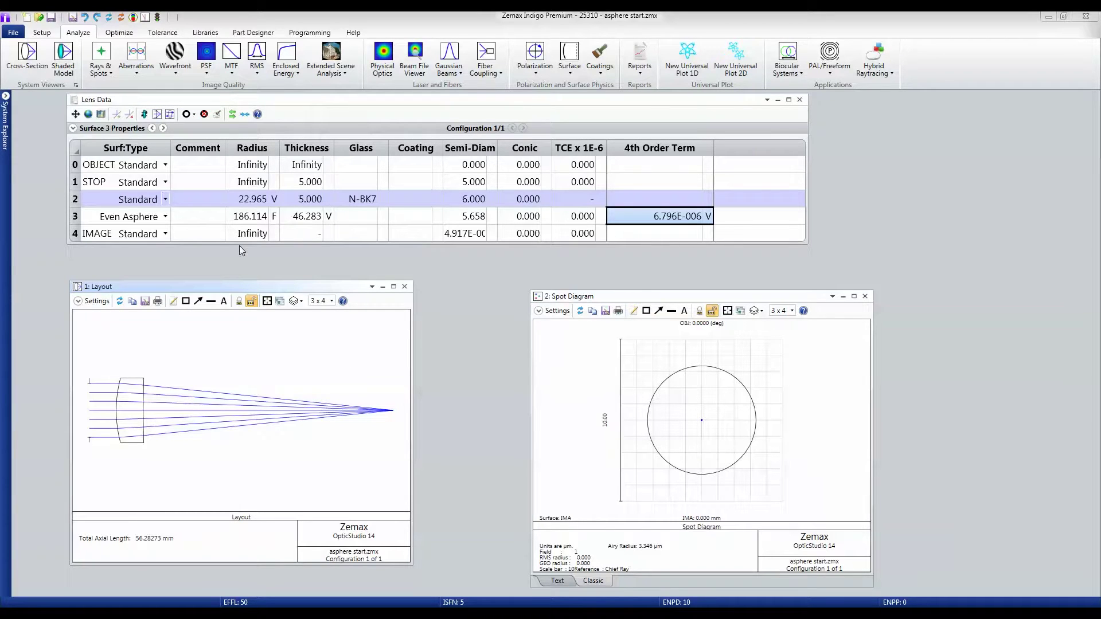
Create a Curvature Cross Section plot for surface 3 and maximize its window
left_click(570, 76)
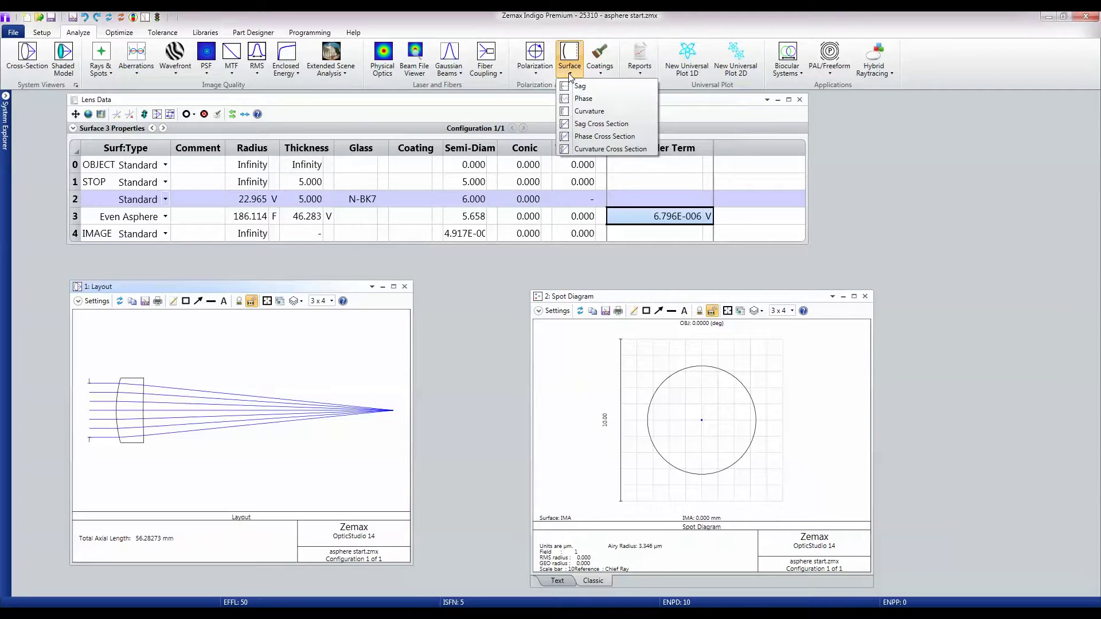
left_click(591, 151)
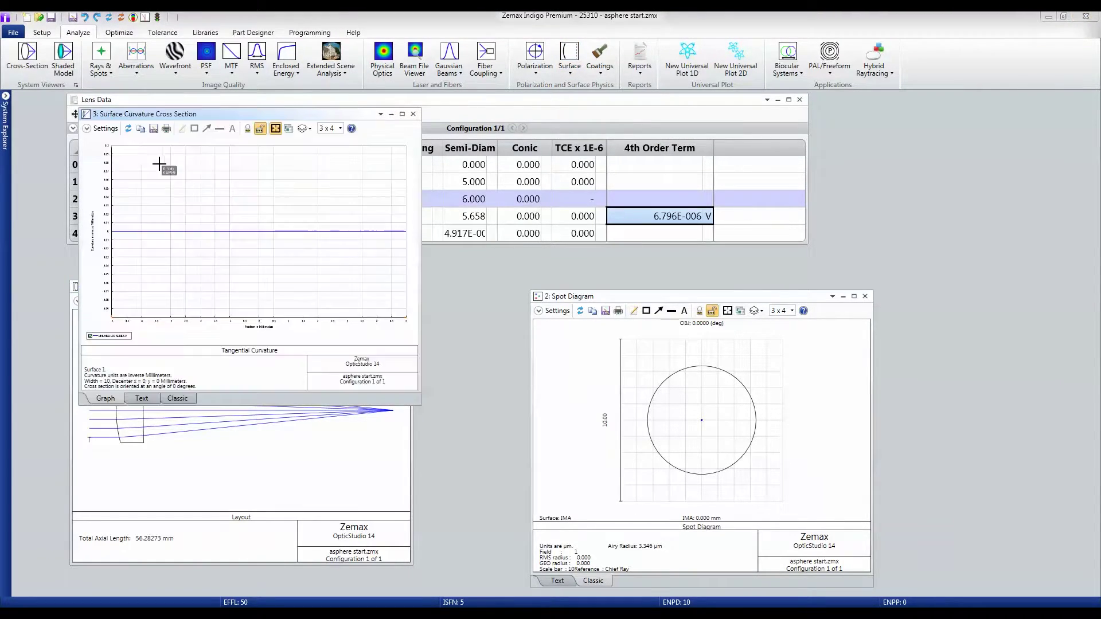
left_click(106, 131)
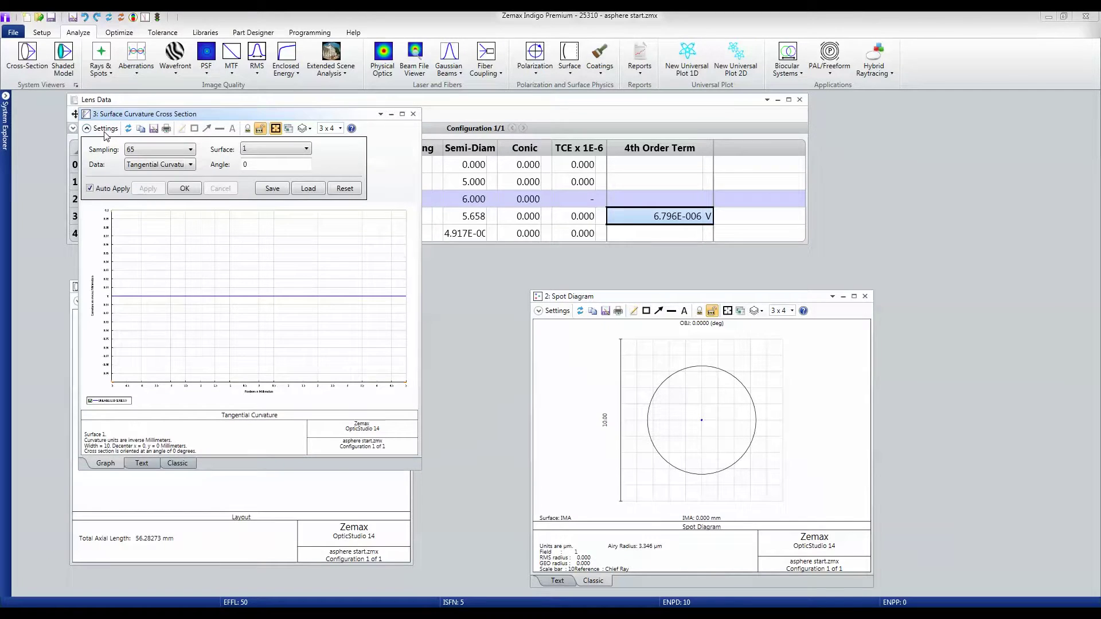
left_click(261, 150)
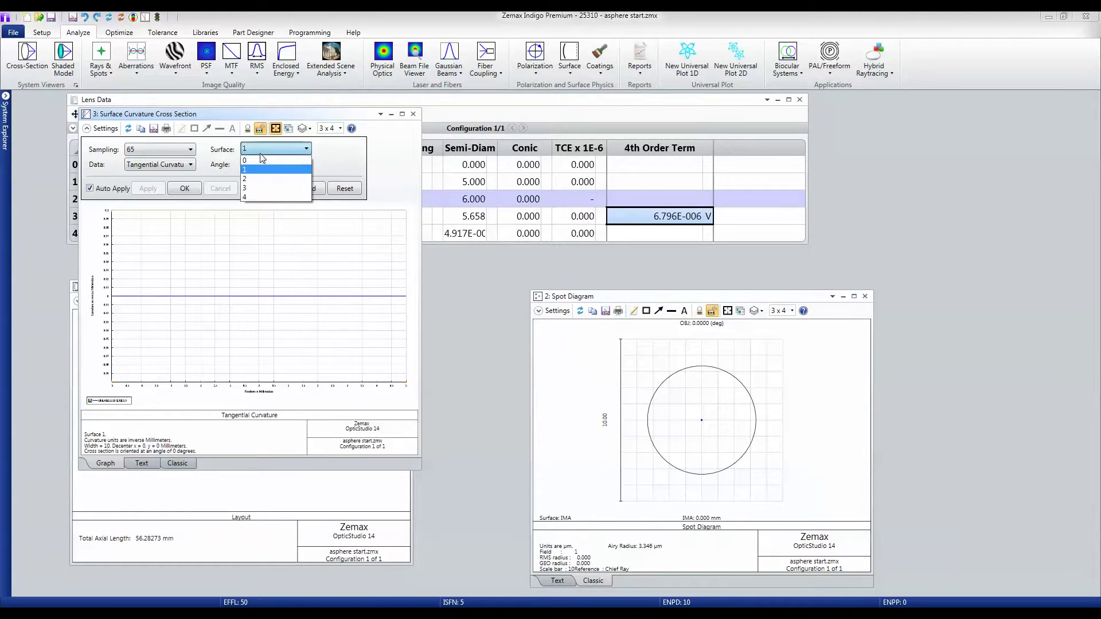
left_click(256, 188)
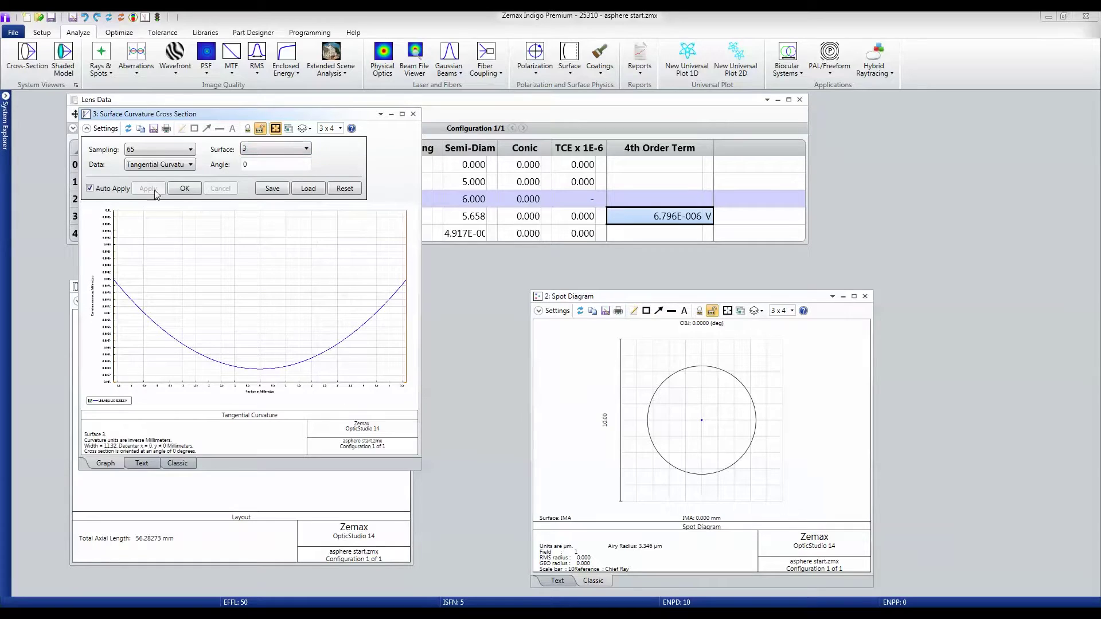
left_click(185, 190)
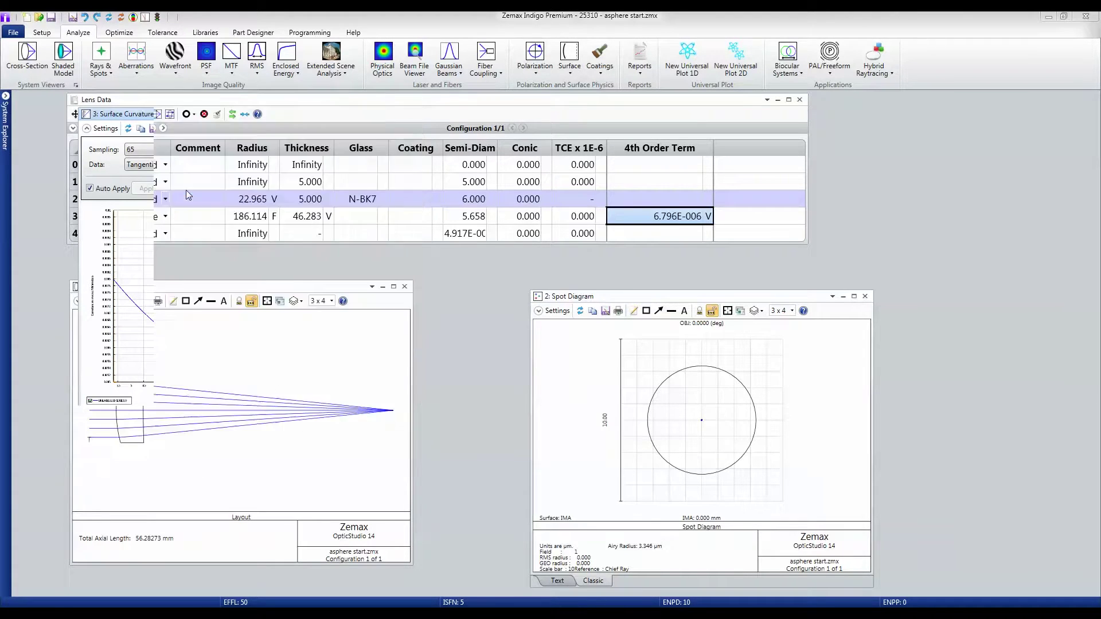
left_click(402, 114)
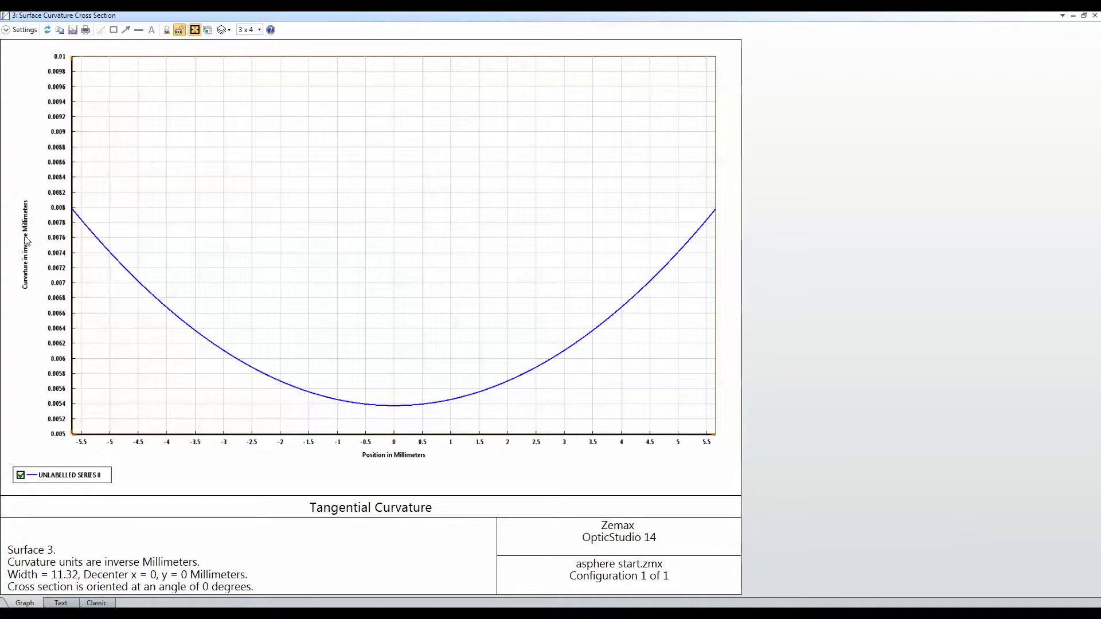
Examine the tangential curvature along surface 3's curve, trying the plot's zoom, zoom reset and vertical axis shift
mouse_move(261, 364)
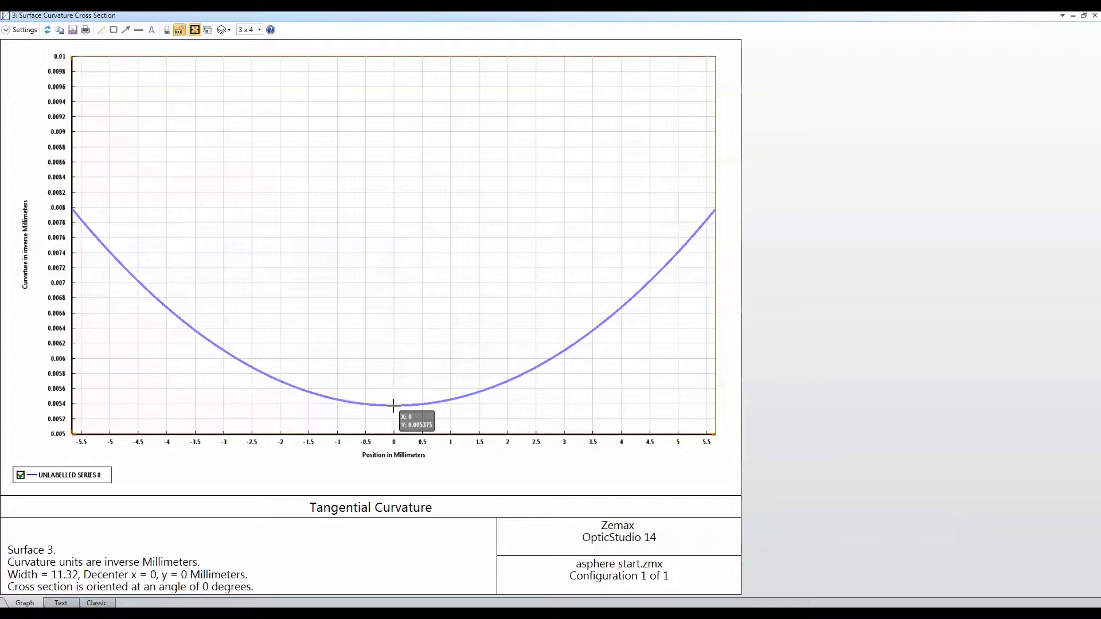
scroll(393, 404, "up", 1)
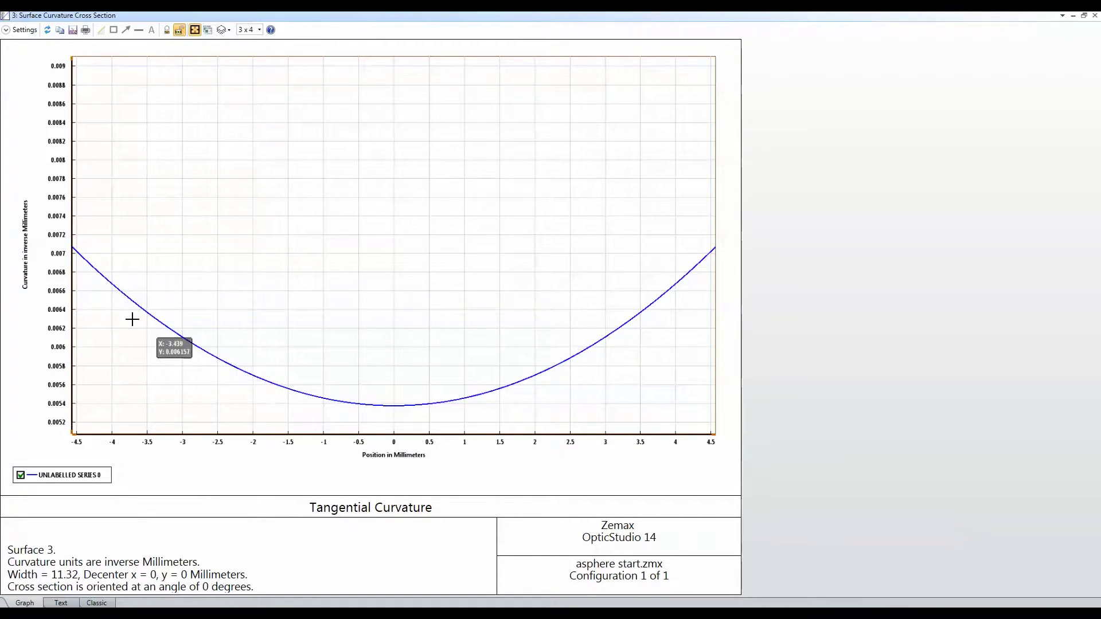
scroll(115, 293, "down", 1)
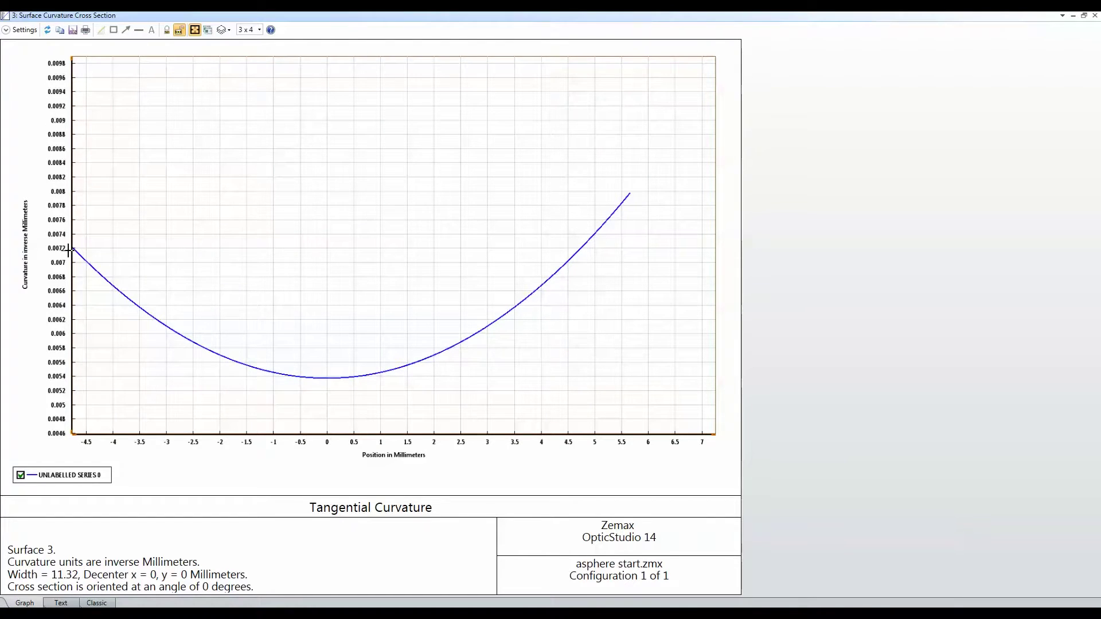
right_click(290, 318)
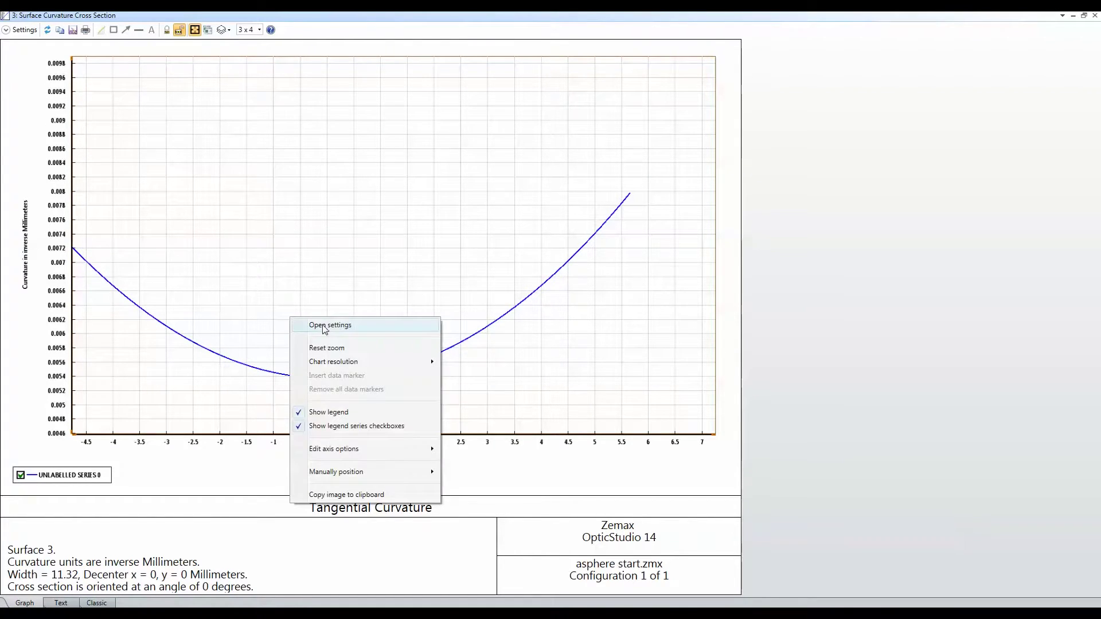
left_click(326, 349)
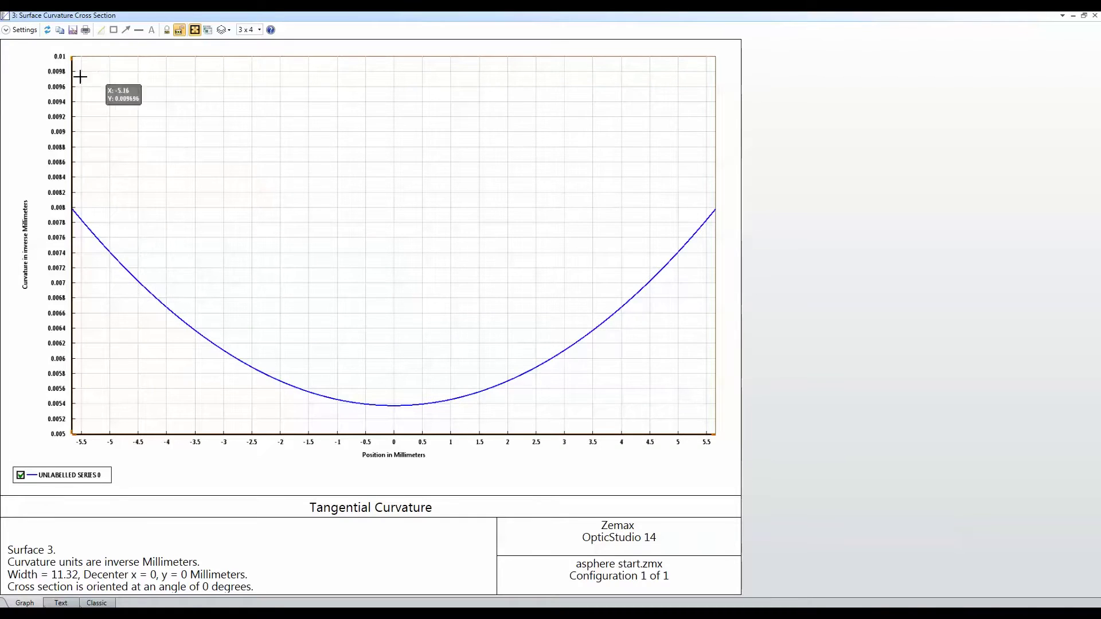
scroll(72, 84, "up", 1)
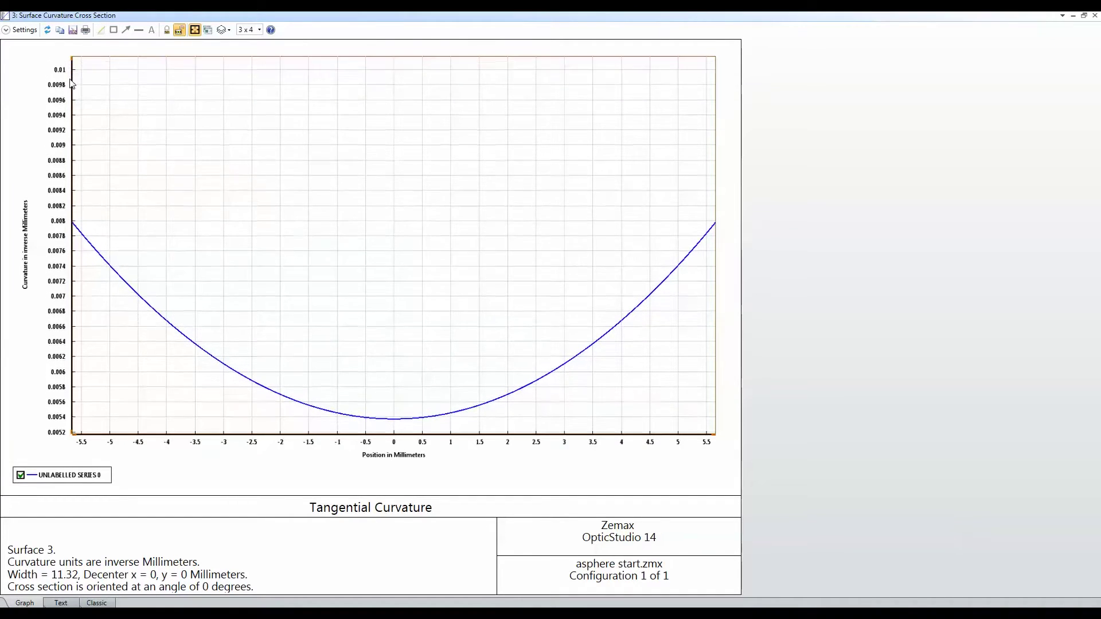
Rescale the curvature plot's vertical axis to an upper limit of about 0.009 and zoom so the whole curve fits
mouse_move(72, 67)
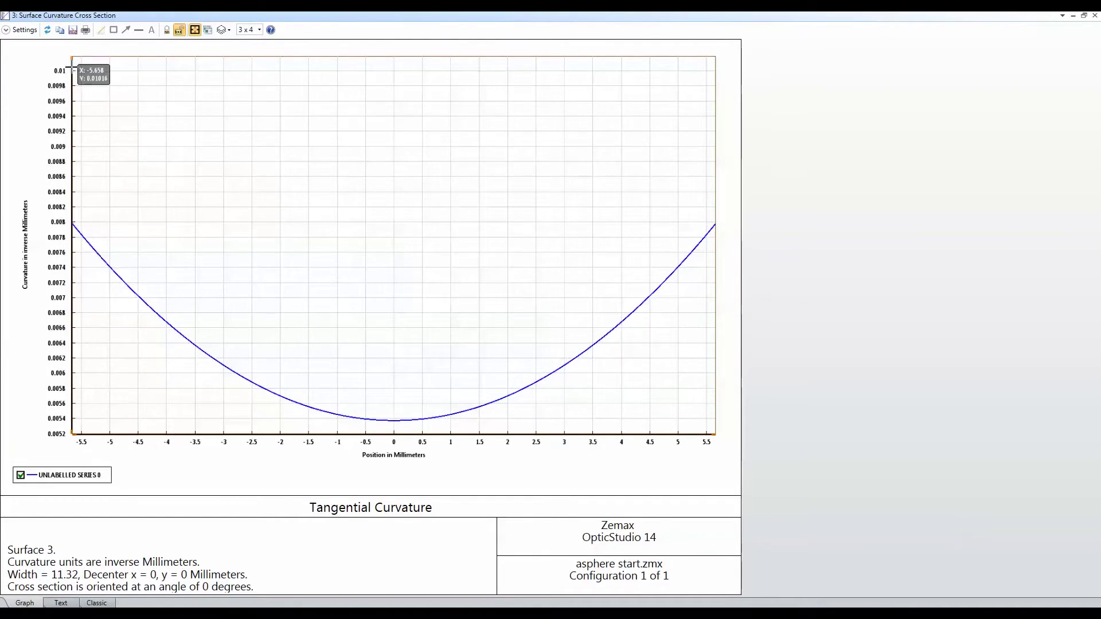
left_click_drag(72, 68, 72, 154)
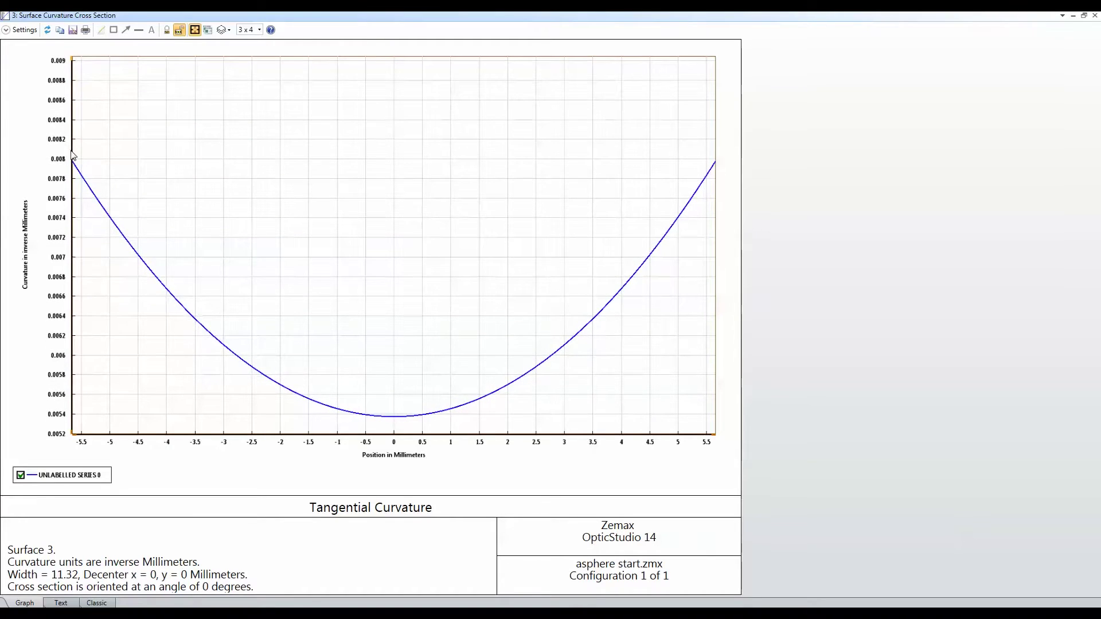
scroll(239, 236, "down", 1)
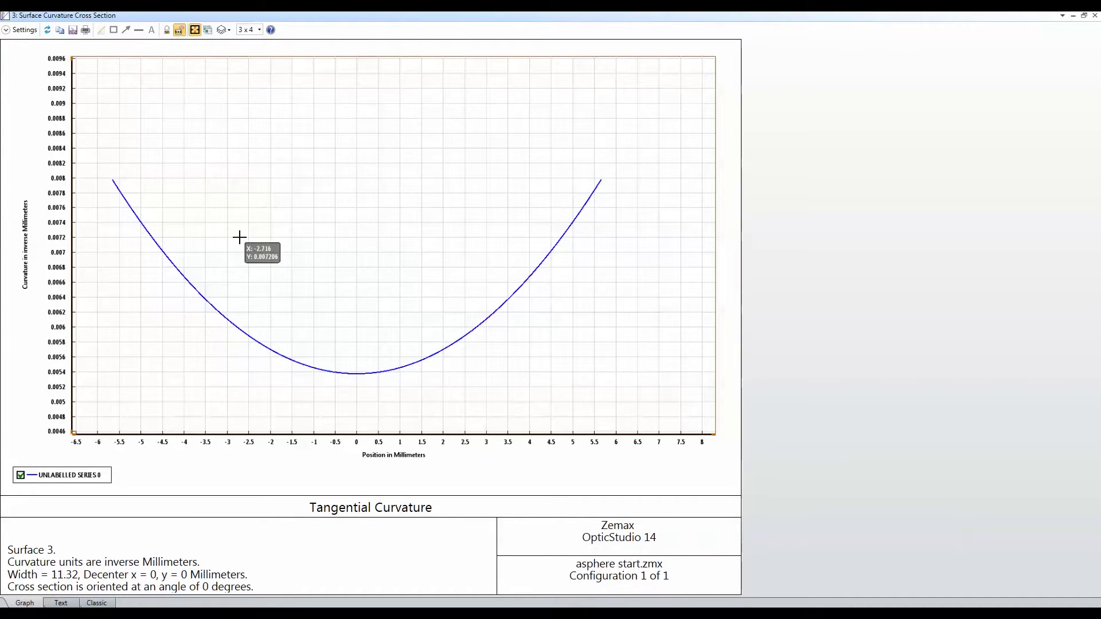
scroll(239, 237, "up", 1)
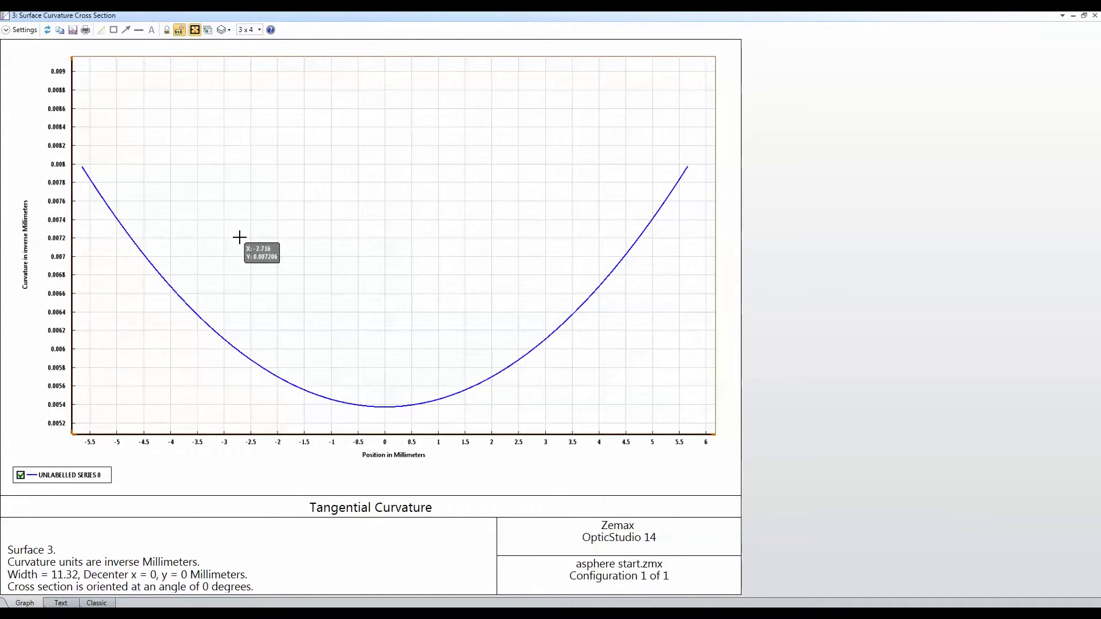
Insert a data marker on the tangential curvature curve at a position of about -4.07 mm
right_click(168, 284)
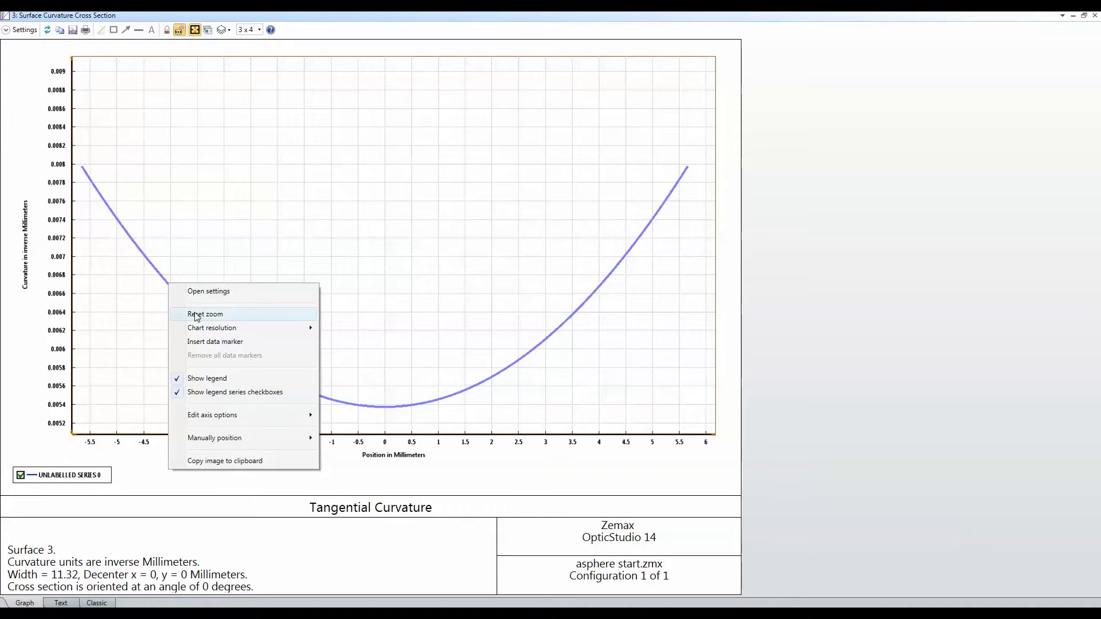
mouse_move(207, 330)
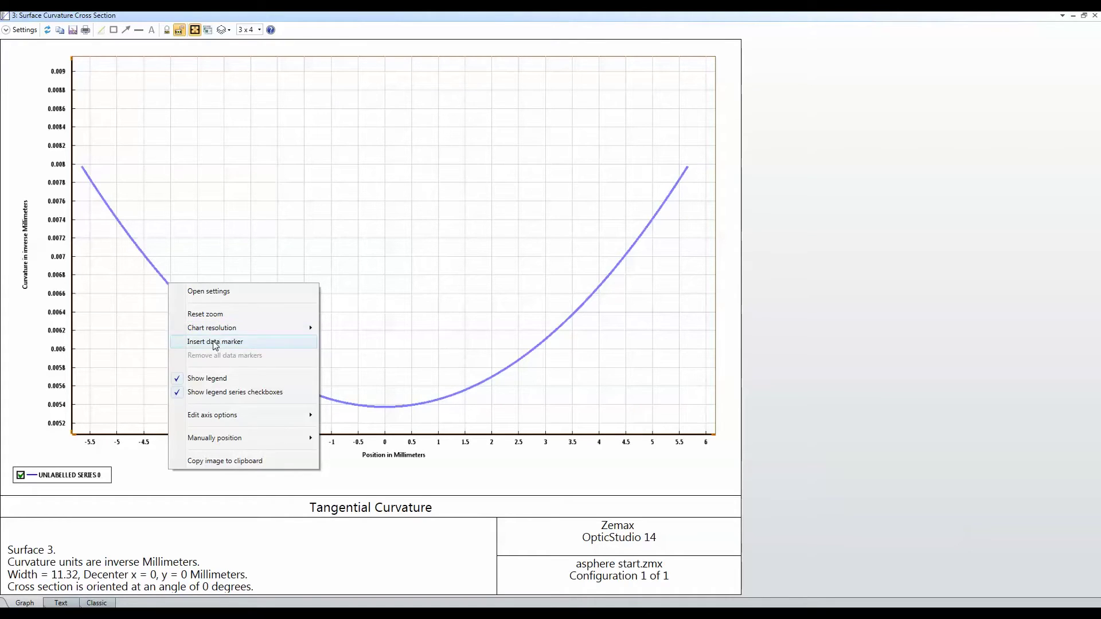
left_click(214, 343)
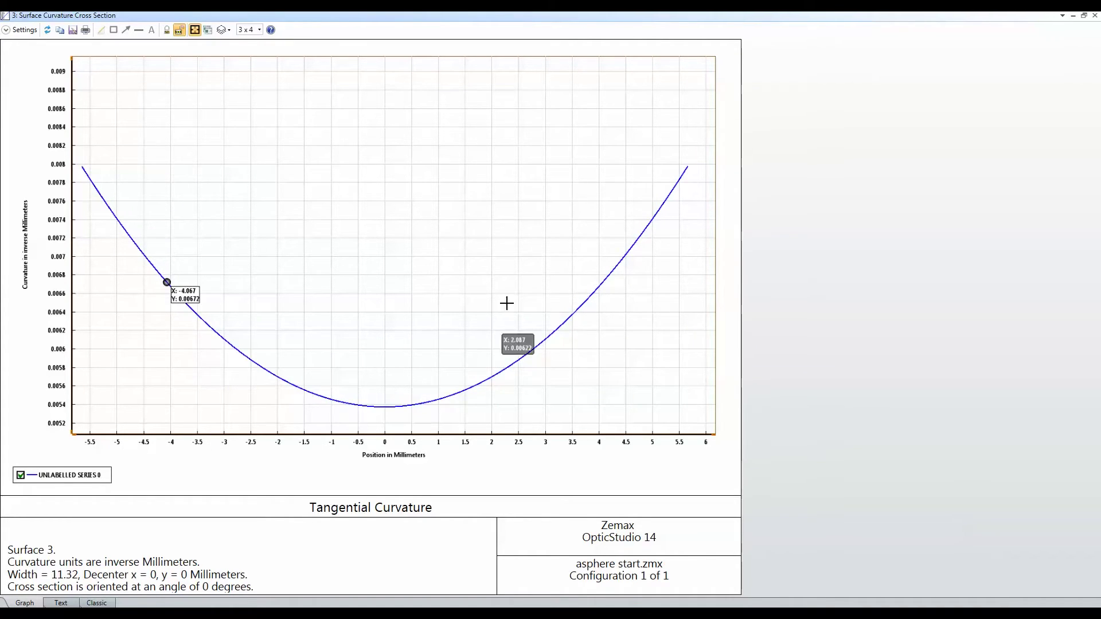